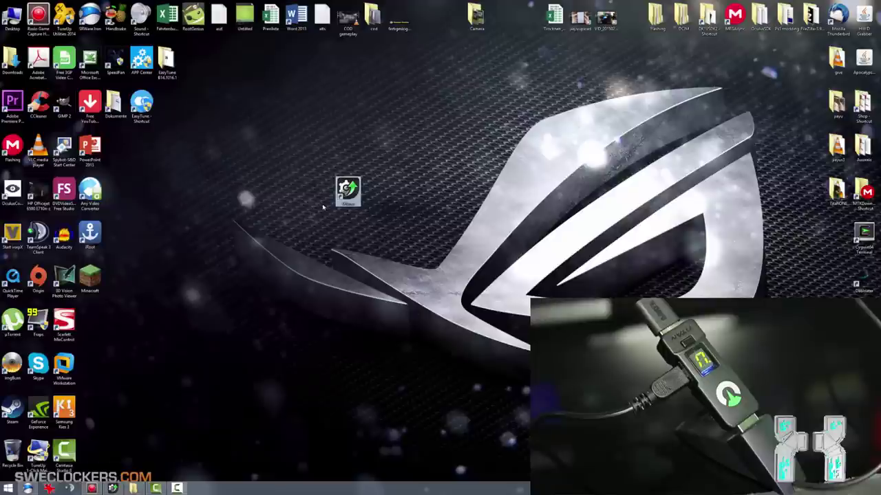
# Step: Open Gtuner Pro and review the MaxAim DI plugin's description in the Plugin Manager
pyautogui.rightClick(345, 191)
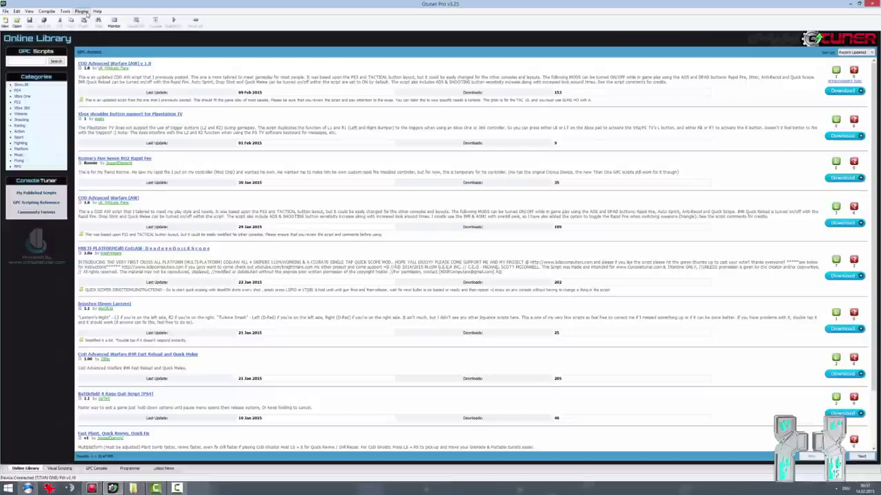
pyautogui.click(81, 11)
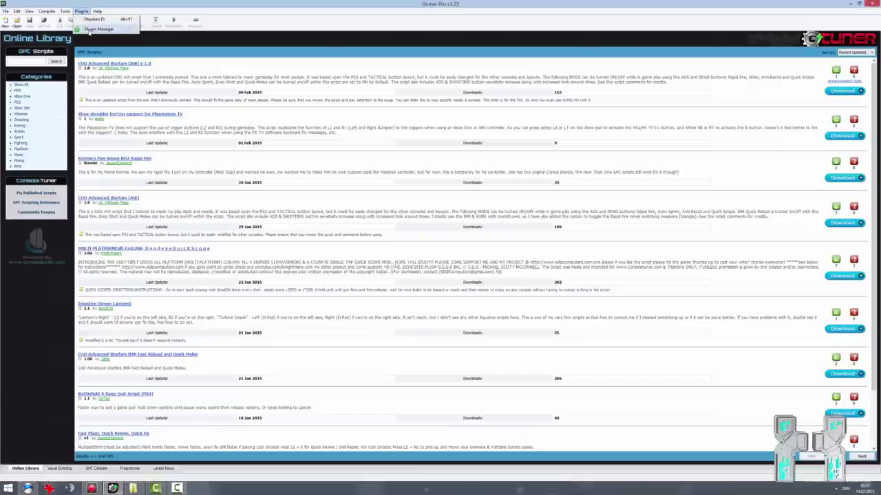
pyautogui.click(96, 29)
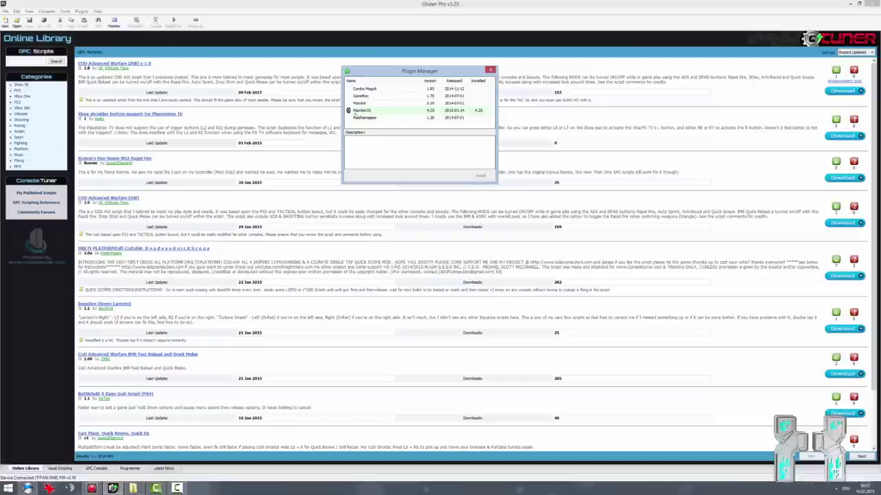
pyautogui.click(364, 111)
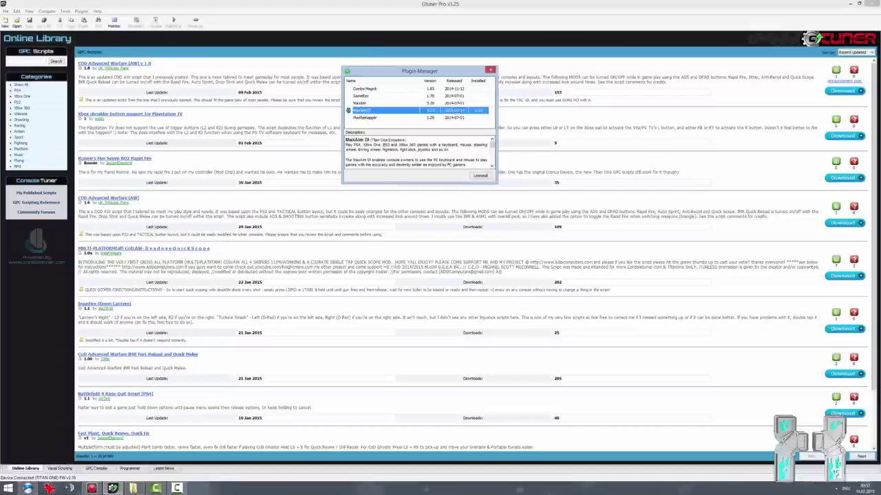
pyautogui.moveTo(372, 140); pyautogui.dragTo(406, 140)
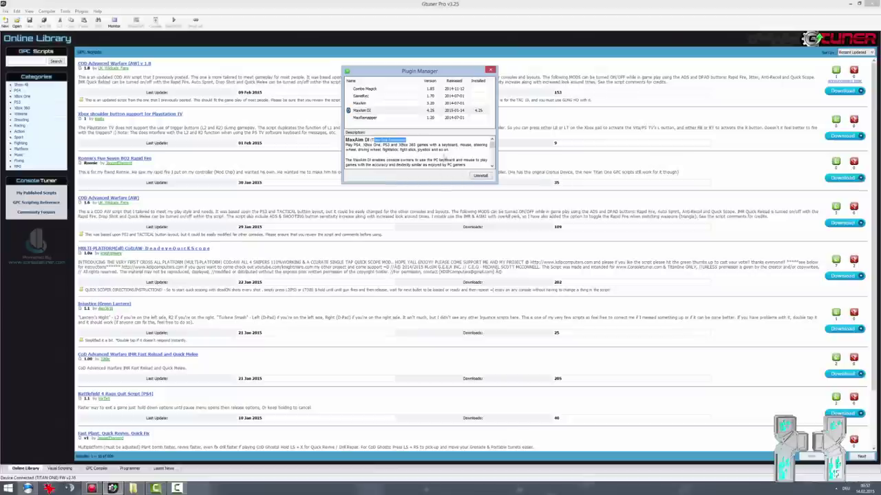
pyautogui.click(461, 150)
pyautogui.click(490, 70)
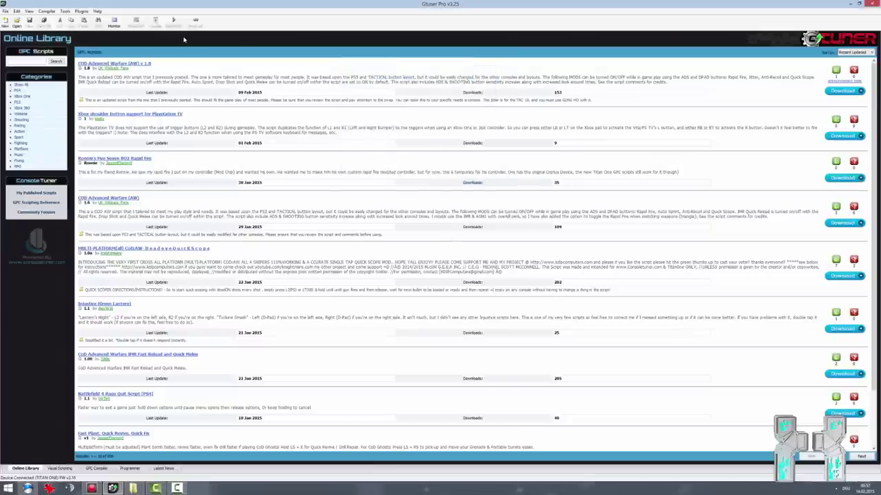
# Step: Check whether a newer firmware release is available for the connected TITAN ONE device
pyautogui.click(81, 11)
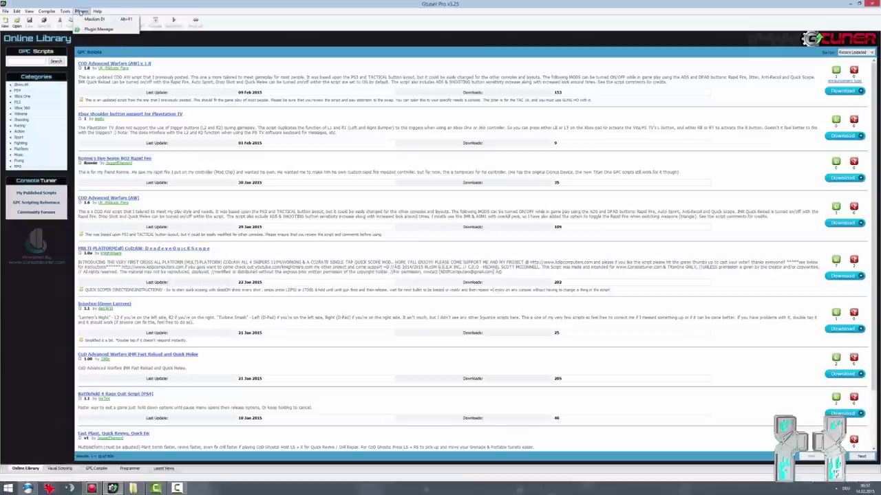
pyautogui.moveTo(69, 13)
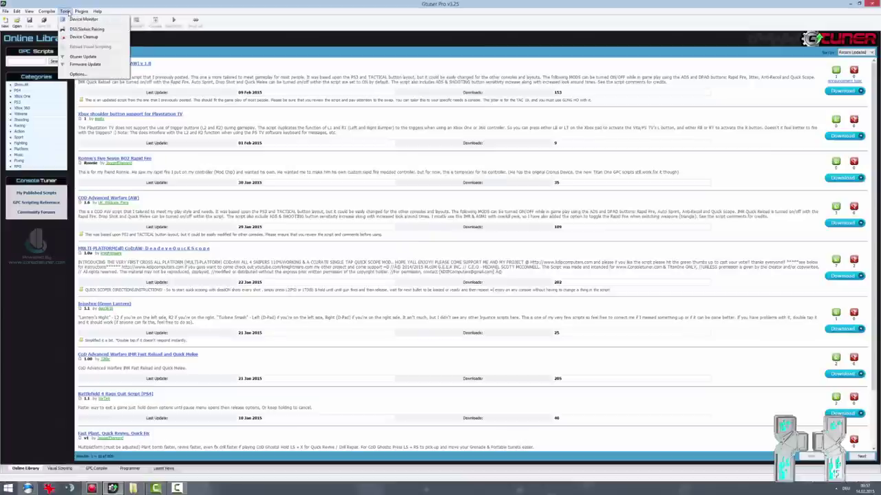
pyautogui.click(81, 65)
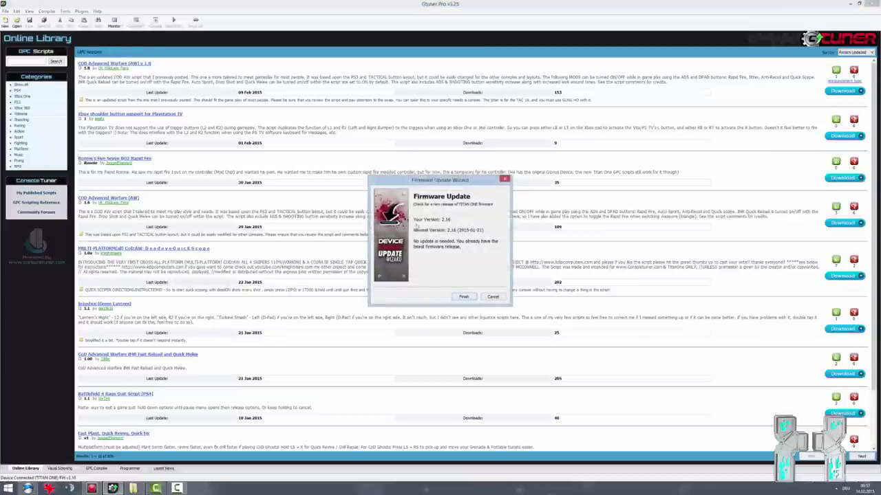
pyautogui.click(492, 297)
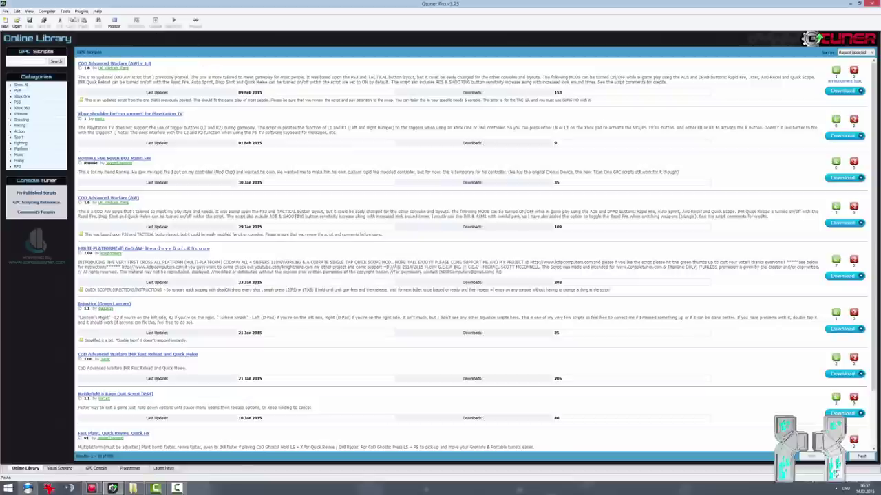
# Step: Open the MaxAim DI plugin and choose the CoD:BO [PS3] layout
pyautogui.click(81, 11)
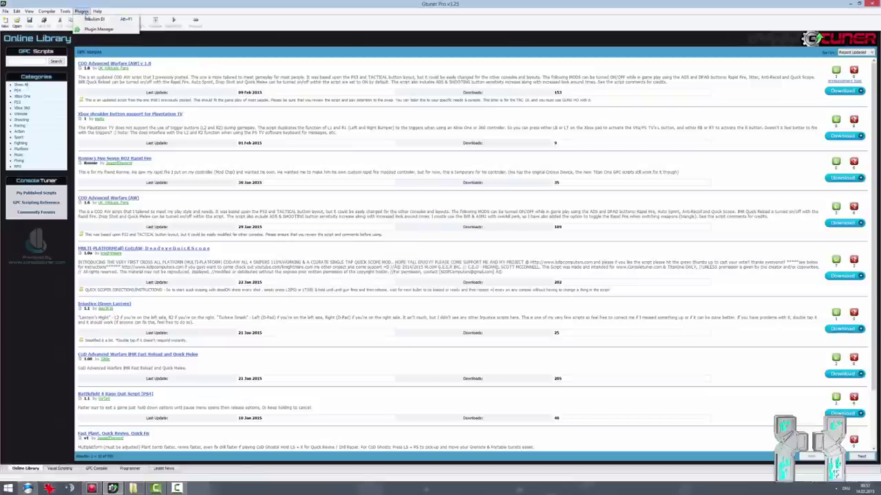
pyautogui.click(100, 20)
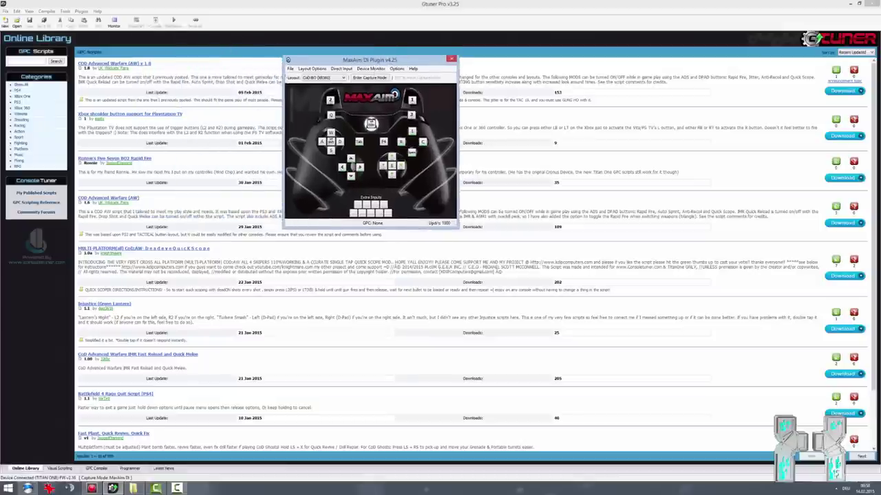
pyautogui.click(289, 69)
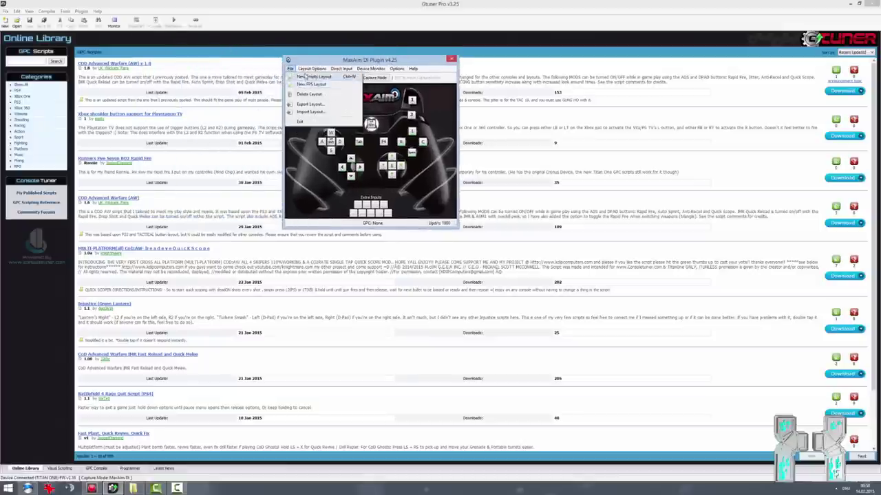
pyautogui.click(289, 69)
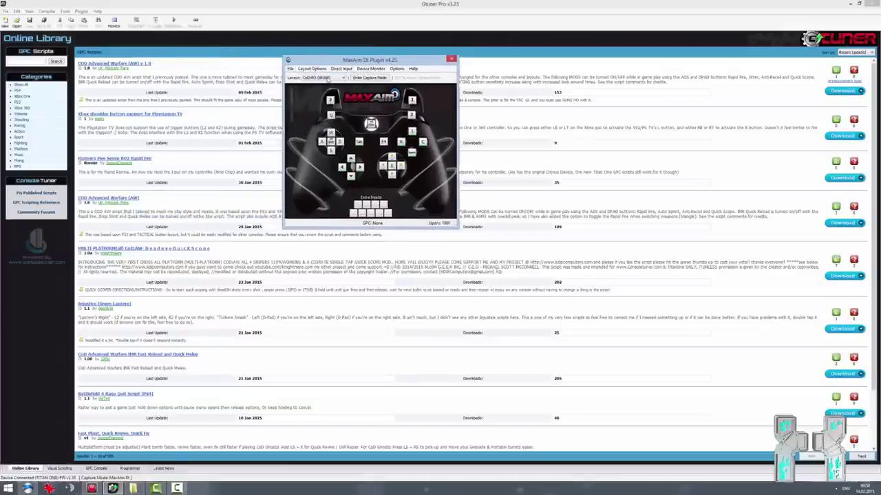
pyautogui.click(332, 78)
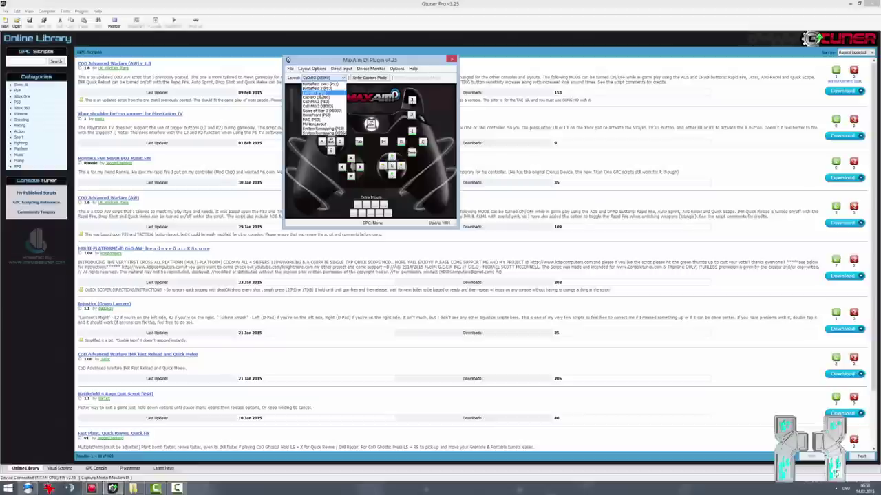
pyautogui.click(317, 92)
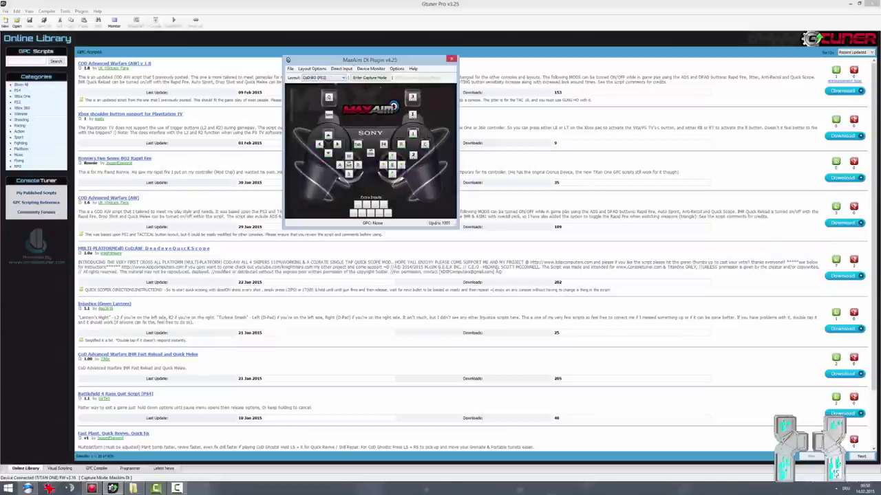
# Step: Unlock editing of the layout and set its controller type to Xbox One
pyautogui.click(311, 69)
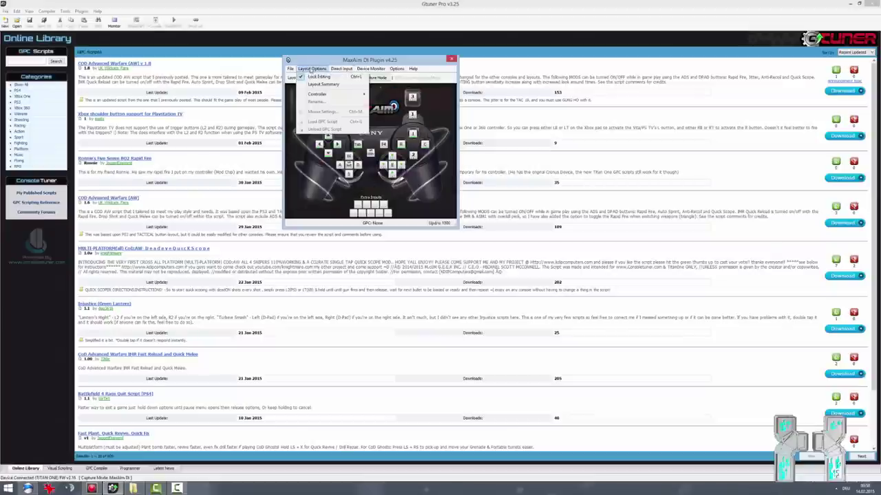
pyautogui.click(309, 77)
pyautogui.click(311, 69)
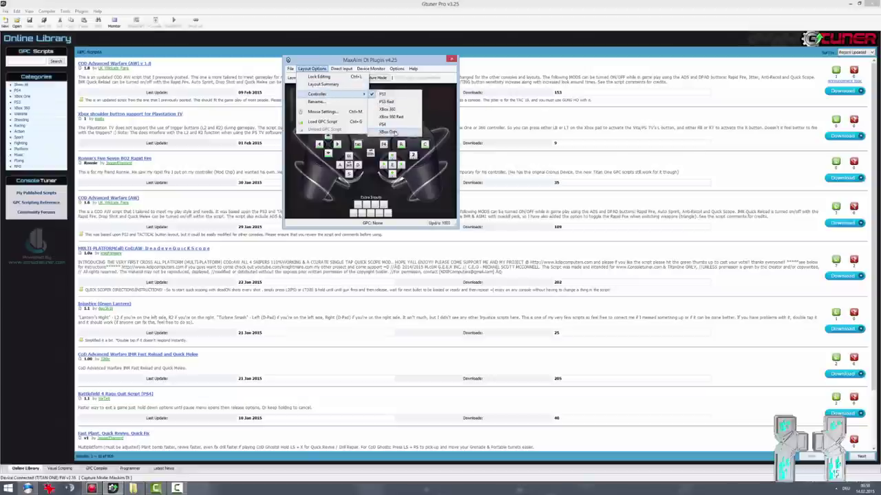
pyautogui.click(395, 132)
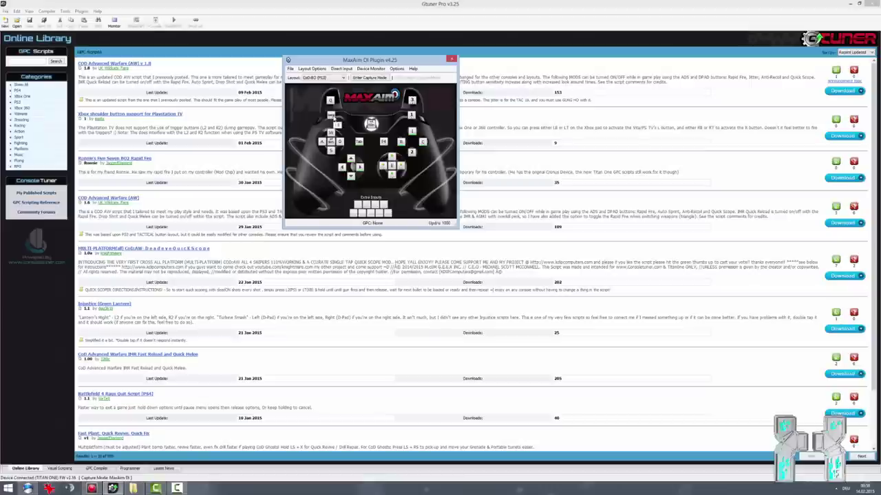
# Step: Assign a new keyboard keystroke to the lower of the two left shoulder inputs on the controller layout
pyautogui.rightClick(331, 115)
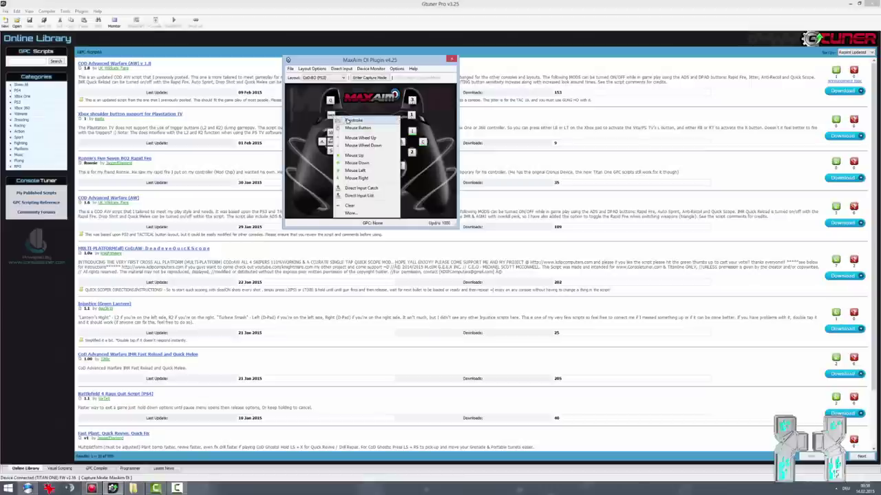
pyautogui.click(351, 121)
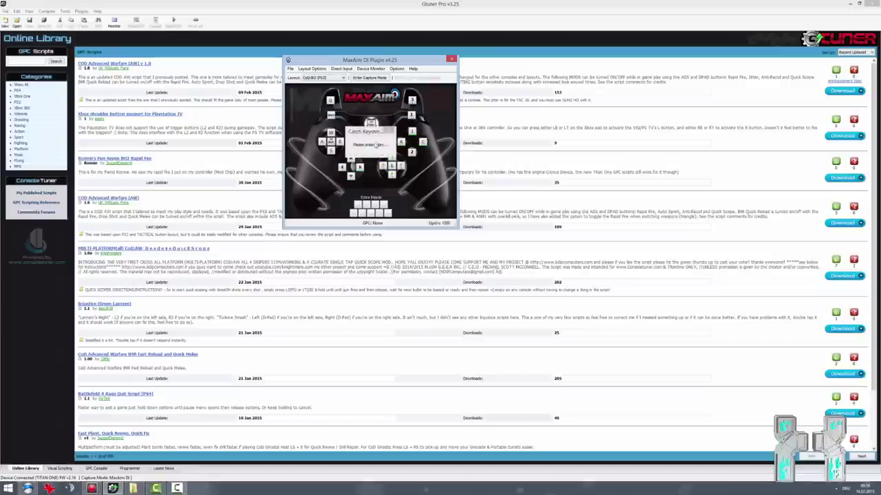
pyautogui.press('e')
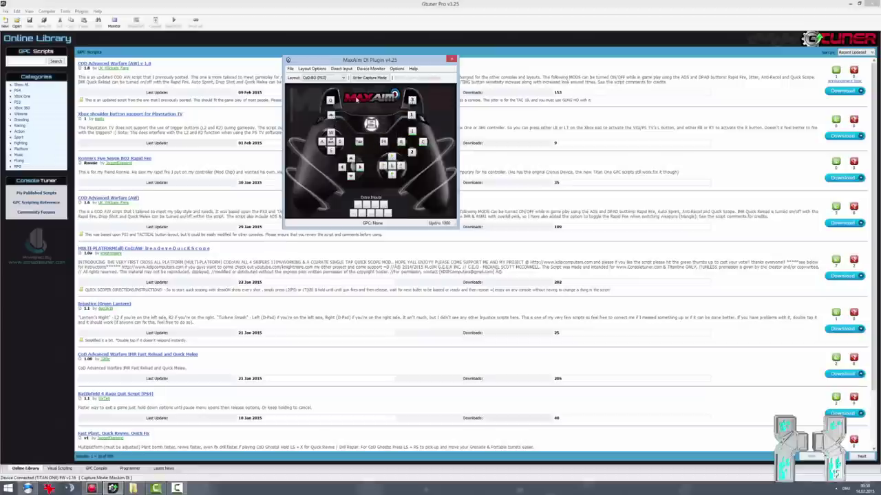
# Step: View the Device Monitor to examine the device's input and output connection, and close it again
pyautogui.click(319, 69)
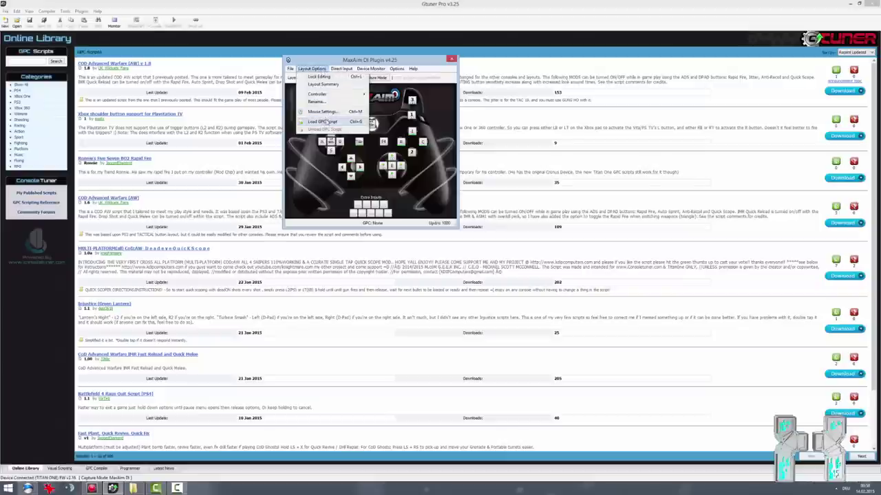
pyautogui.click(319, 69)
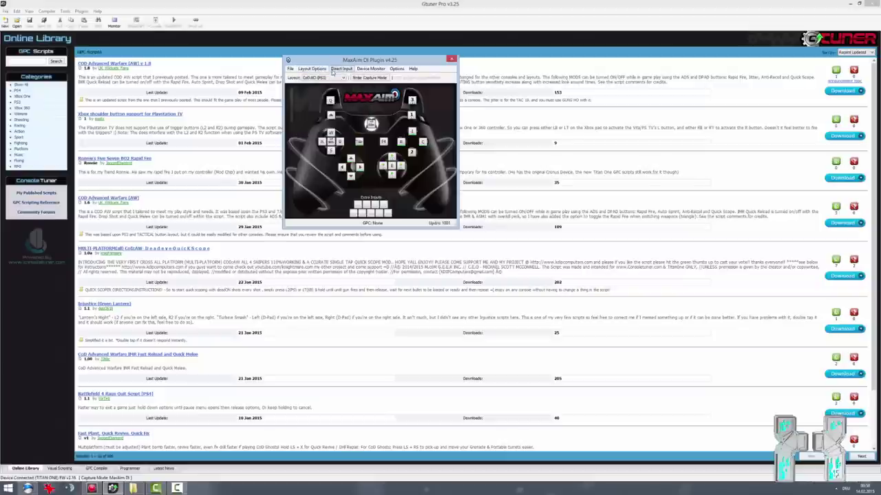
pyautogui.click(339, 69)
pyautogui.click(371, 68)
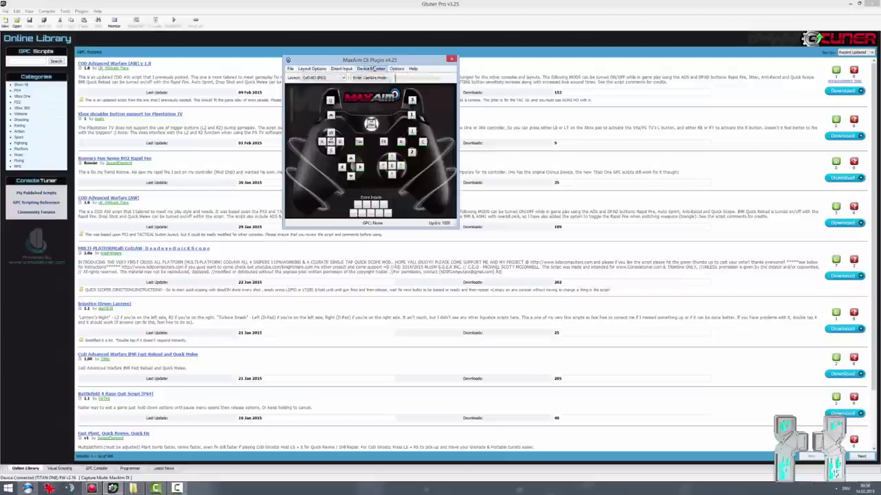
pyautogui.click(373, 70)
pyautogui.click(375, 79)
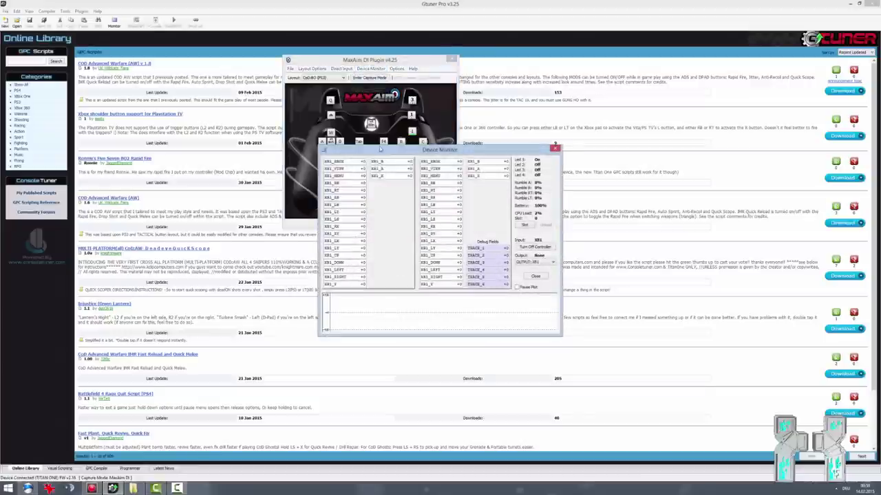
pyautogui.moveTo(379, 148); pyautogui.dragTo(381, 41)
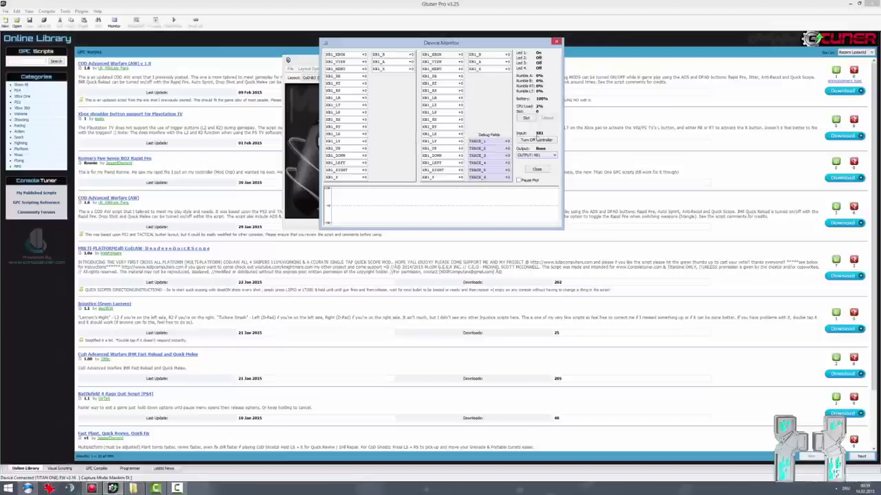
pyautogui.click(537, 169)
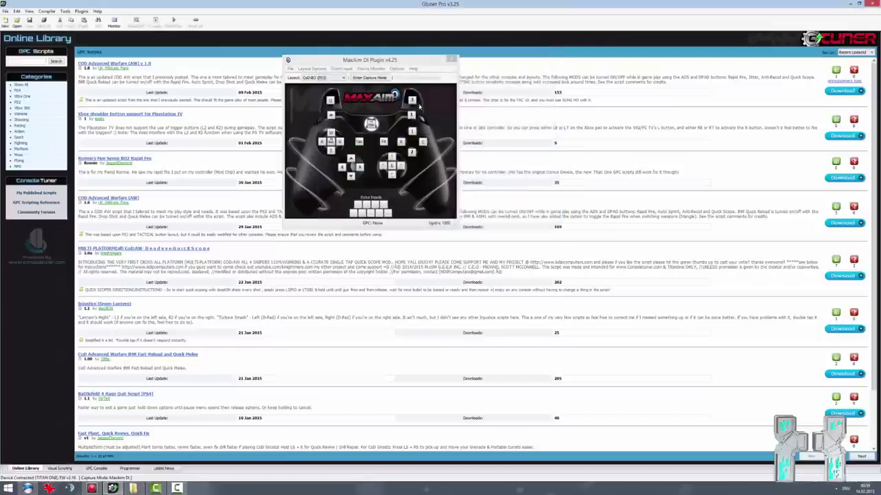
# Step: Enter capture mode with the current layout and leave it again
pyautogui.click(369, 70)
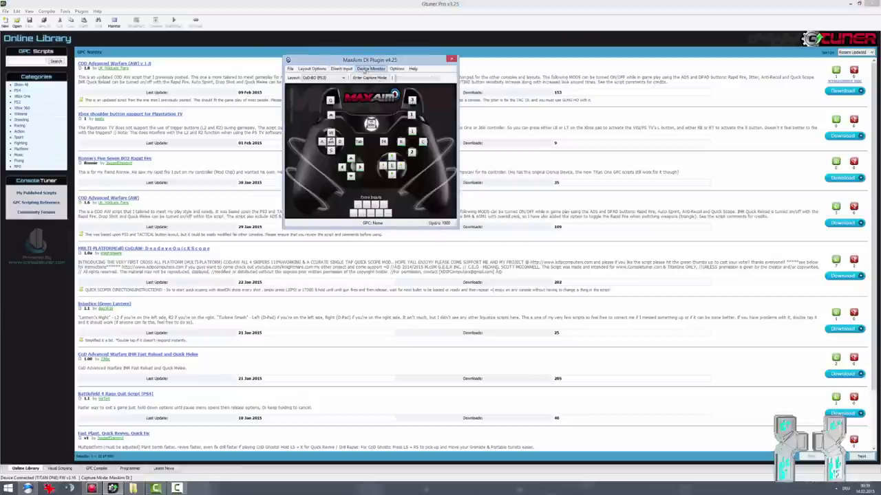
pyautogui.click(395, 93)
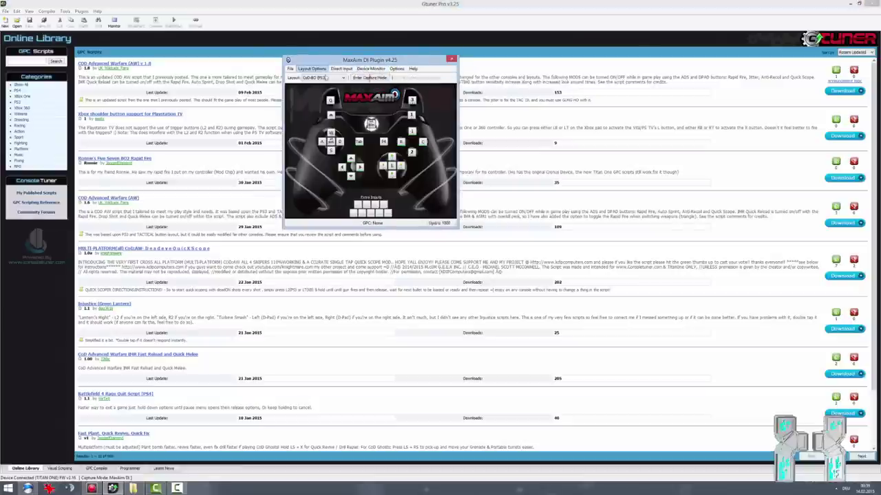
pyautogui.click(371, 79)
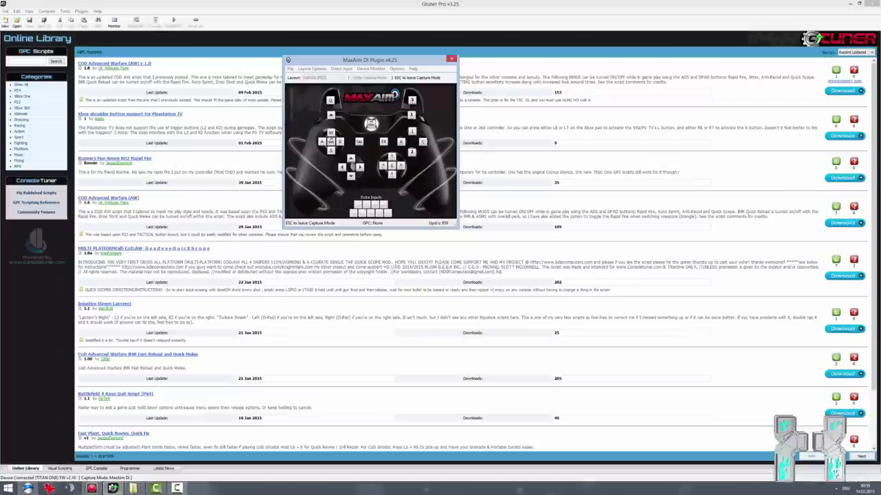
pyautogui.press('Escape')
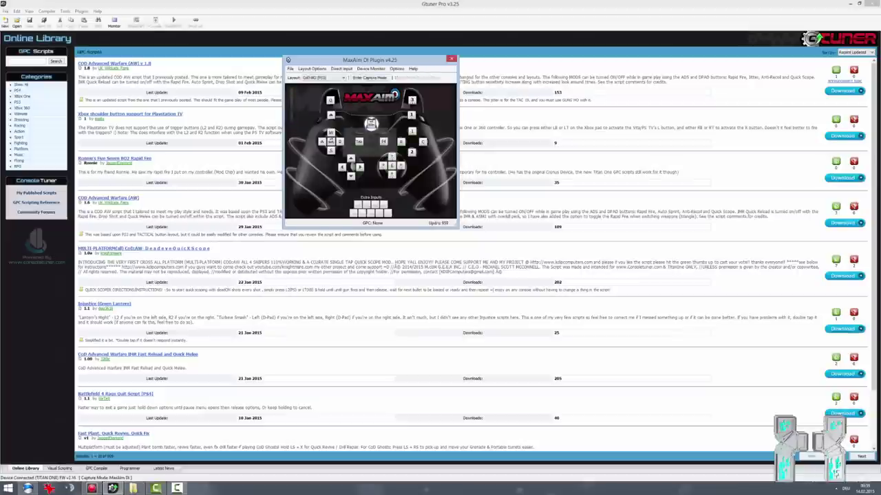
# Step: Open the mouse settings of the CoD:BO [PS3] layout
pyautogui.click(341, 69)
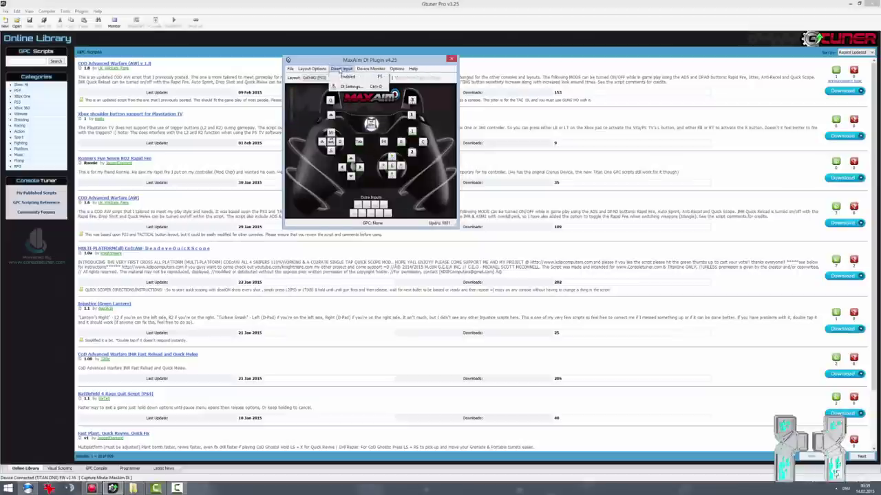
pyautogui.click(322, 111)
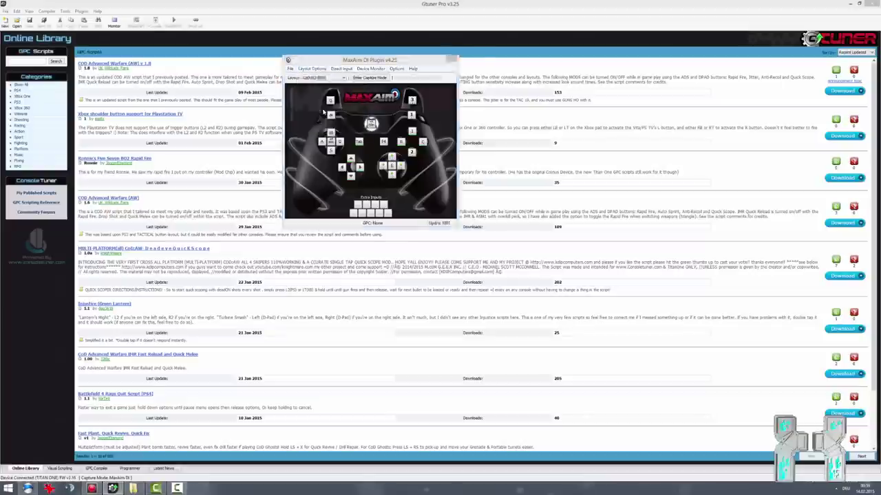
pyautogui.moveTo(299, 54); pyautogui.dragTo(295, 84)
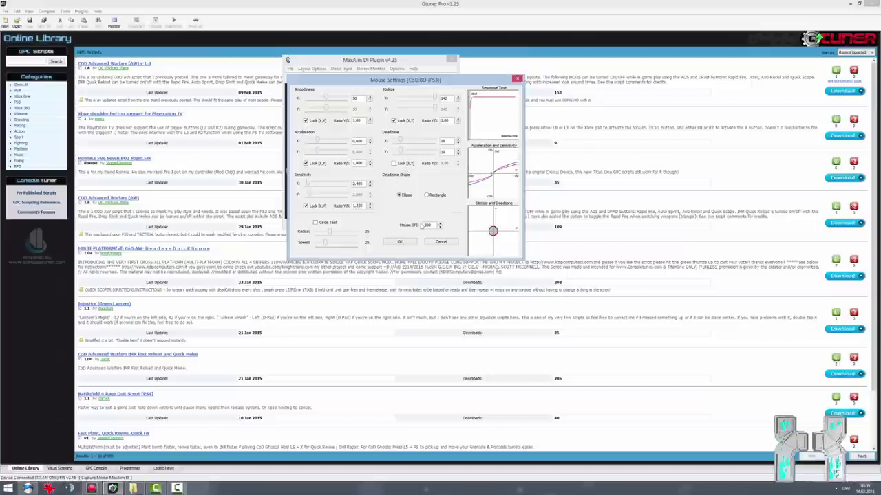
# Step: Try out different acceleration and sensitivity values and a deadzone of 20 in the mouse settings, and discard them
pyautogui.doubleClick(428, 225)
pyautogui.click(434, 225)
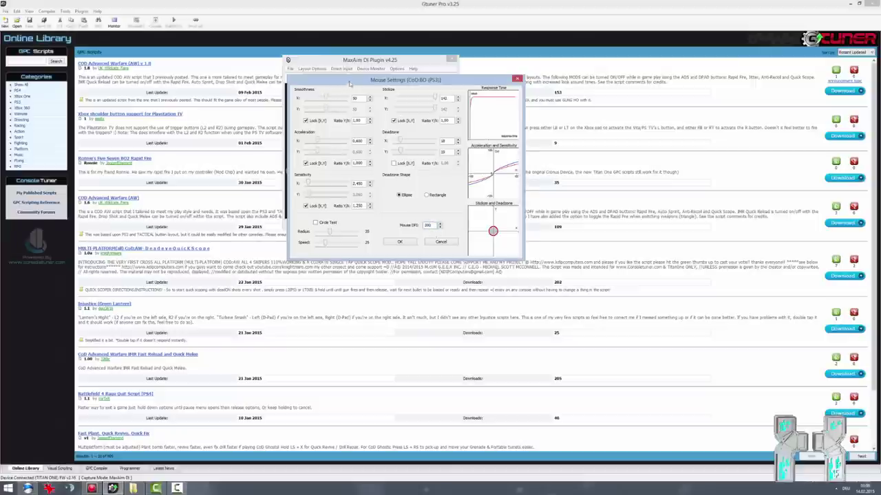
pyautogui.moveTo(350, 84); pyautogui.dragTo(351, 77)
pyautogui.moveTo(319, 136); pyautogui.dragTo(313, 139)
pyautogui.moveTo(311, 179)
pyautogui.mouseDown()
pyautogui.moveTo(342, 179)
pyautogui.moveTo(309, 180)
pyautogui.mouseUp()
pyautogui.moveTo(313, 137); pyautogui.dragTo(335, 138)
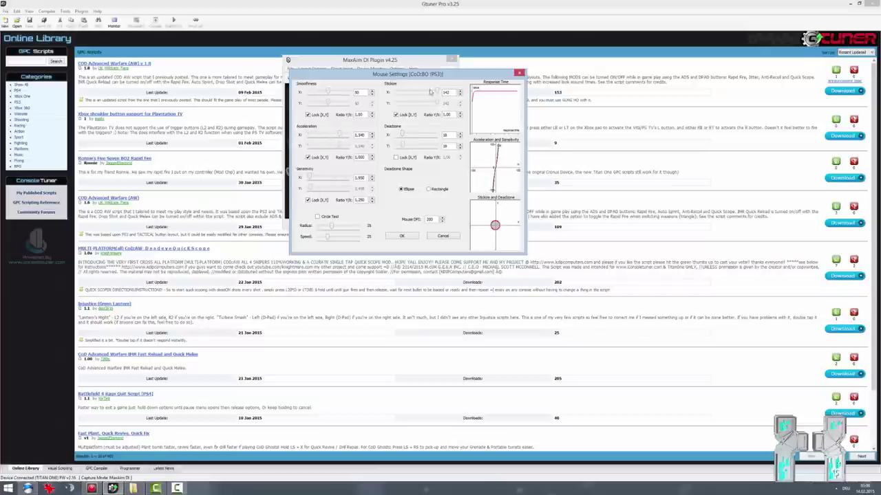
pyautogui.moveTo(403, 135); pyautogui.dragTo(403, 136)
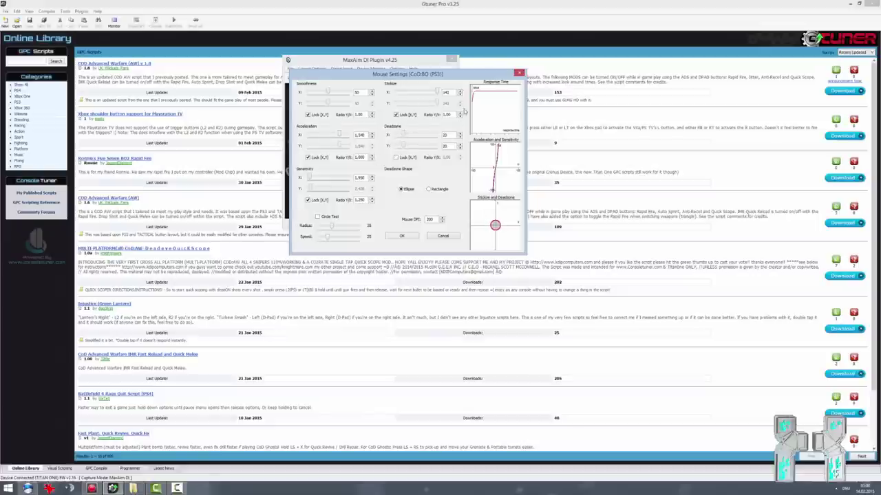
pyautogui.click(519, 72)
# Step: Reposition the MaxAim DI plugin window and enter capture mode with the CoD:BO [PS3] layout
pyautogui.moveTo(385, 60); pyautogui.dragTo(433, 79)
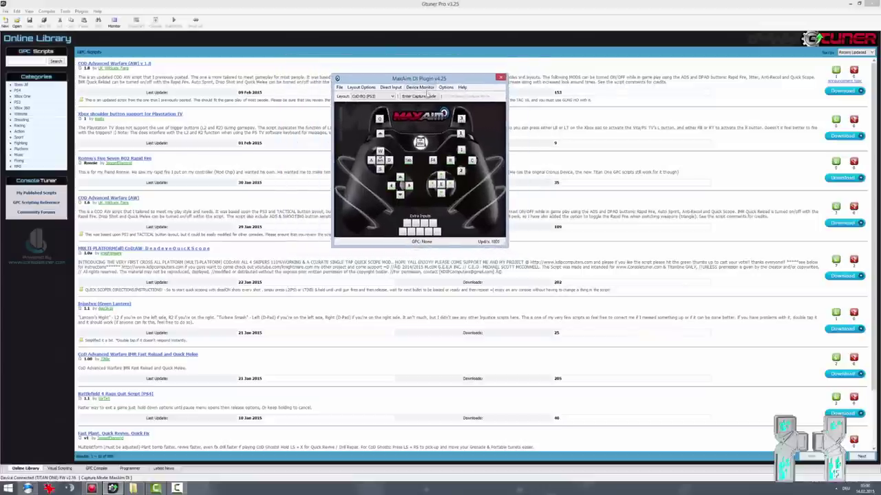
pyautogui.click(427, 96)
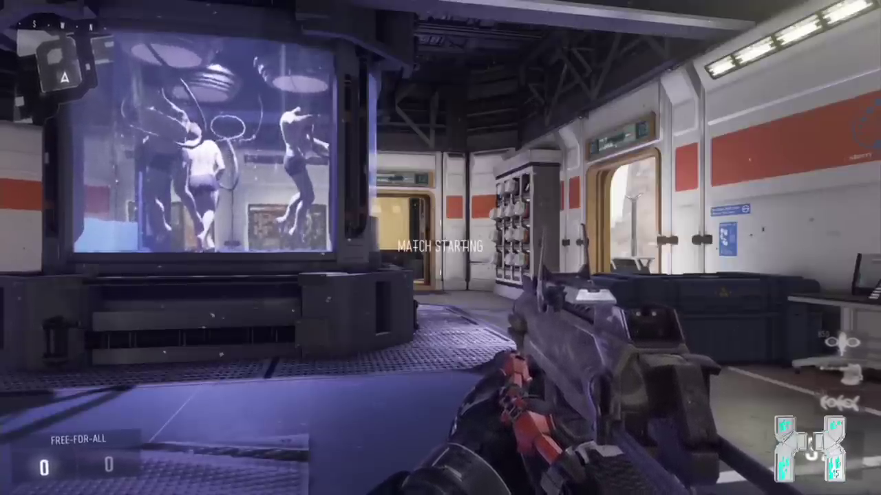
pyautogui.moveTo(441, 248)
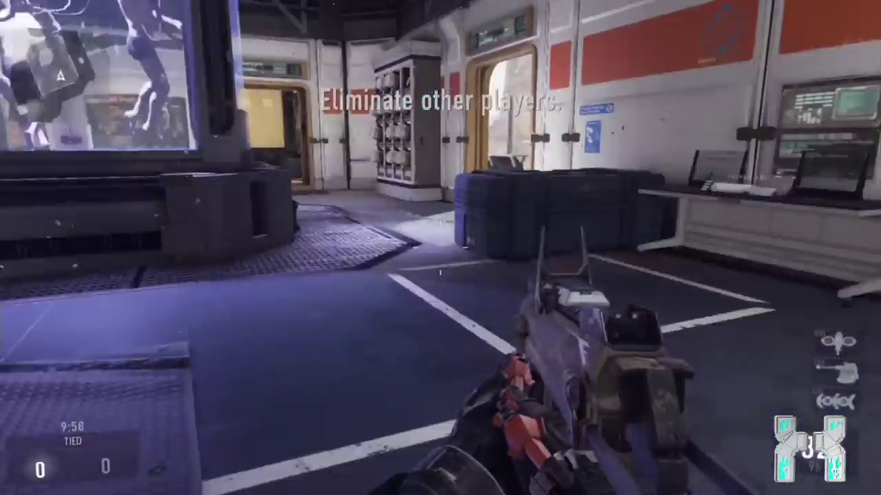
pyautogui.press('w')
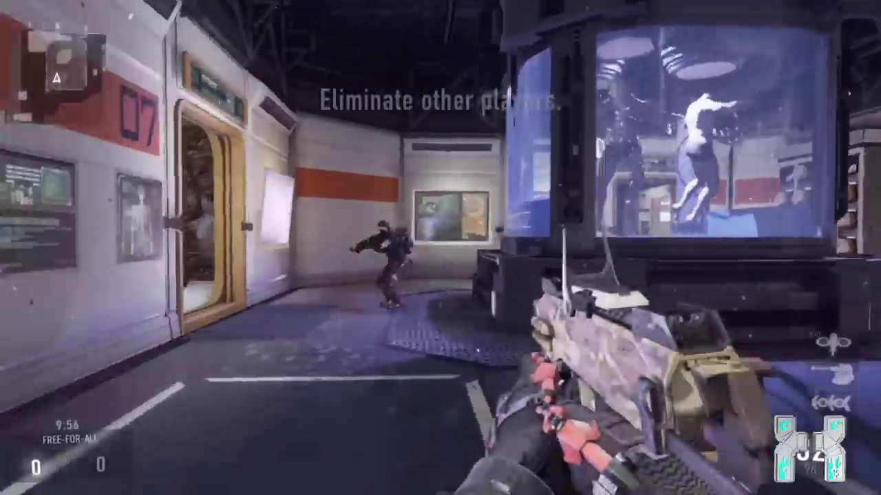
pyautogui.rightClick(440, 248)
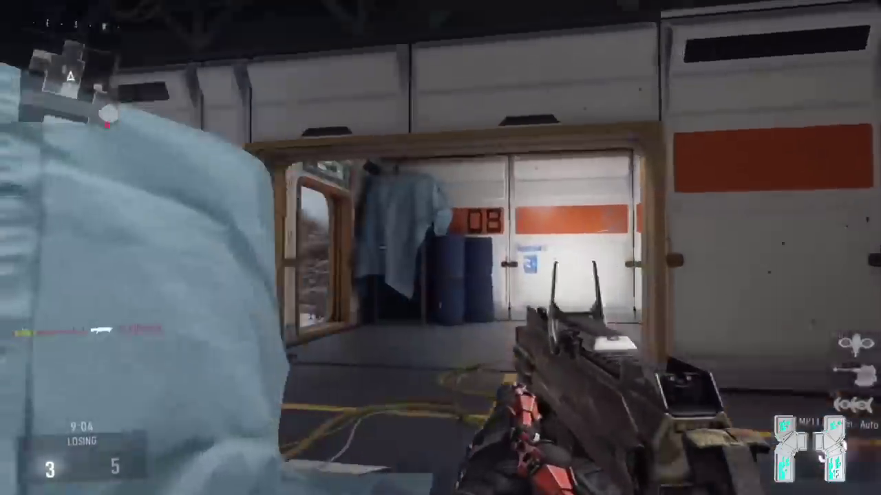
pyautogui.press('w')
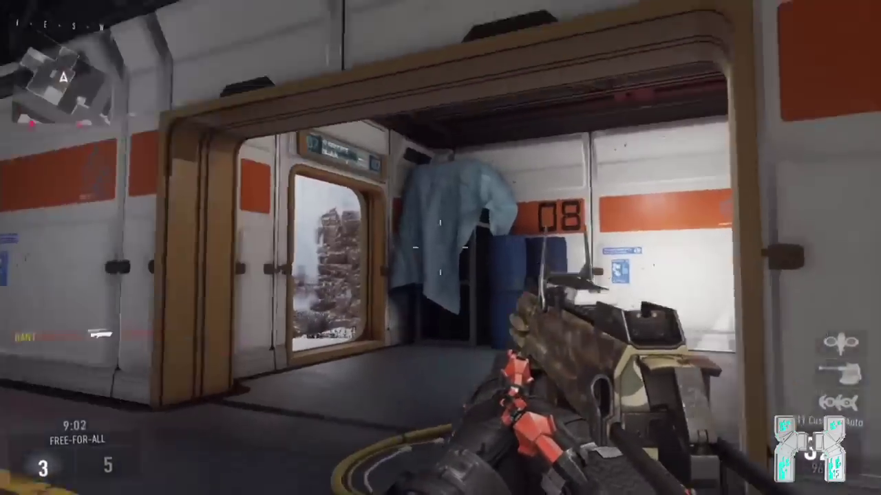
pyautogui.press('w')
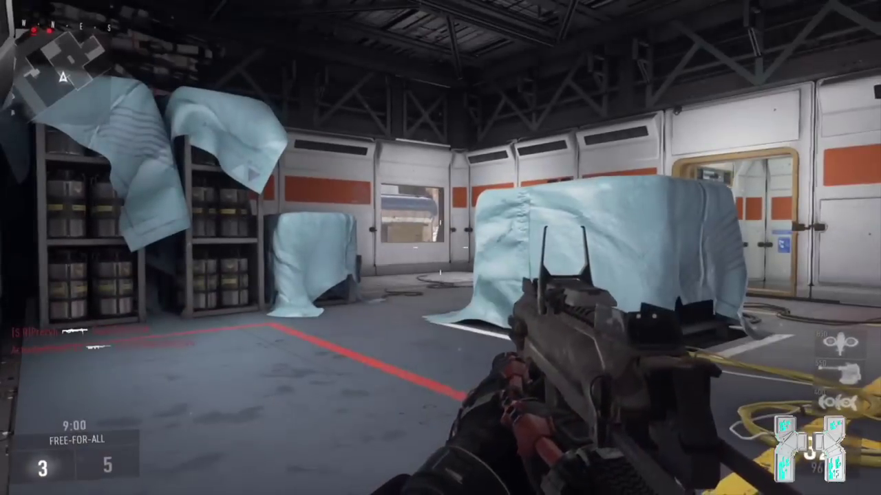
# Step: View the controller sensitivity setting in the game's multiplayer options and return to the match
pyautogui.press('Escape')
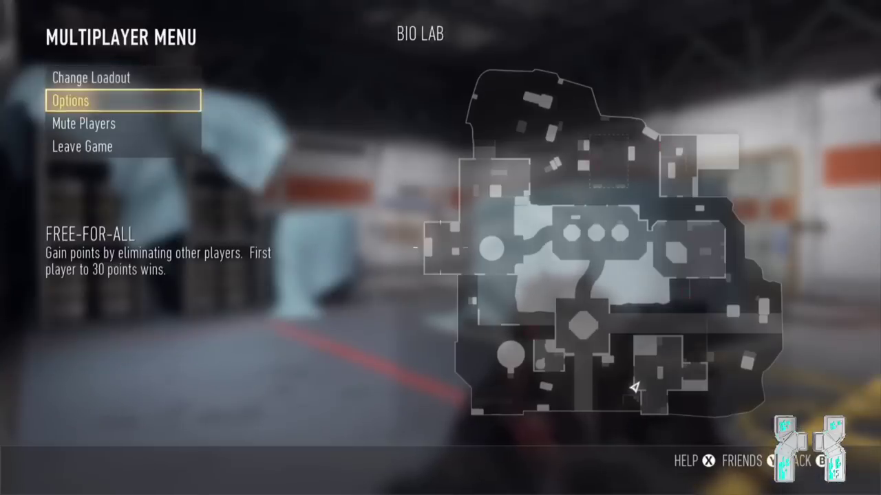
pyautogui.press('Return')
pyautogui.press('Down')
pyautogui.press('Down')
pyautogui.press('Down')
pyautogui.press('Down')
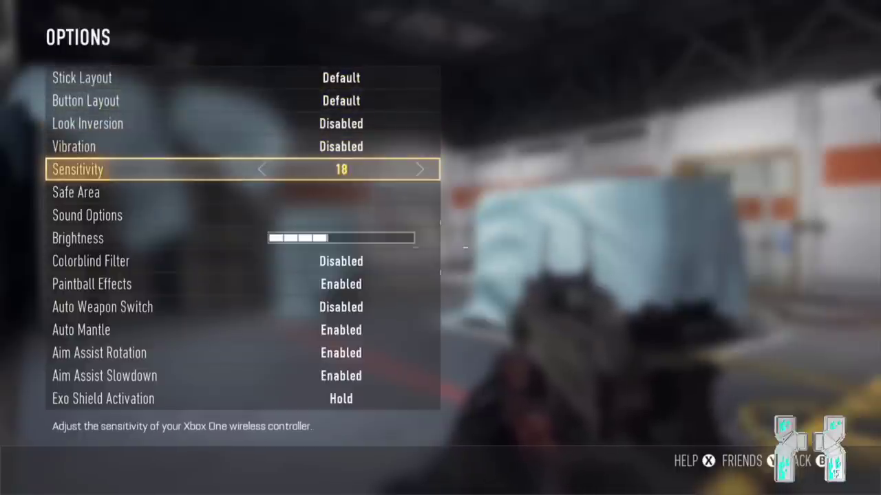
pyautogui.press('Left')
pyautogui.press('Right')
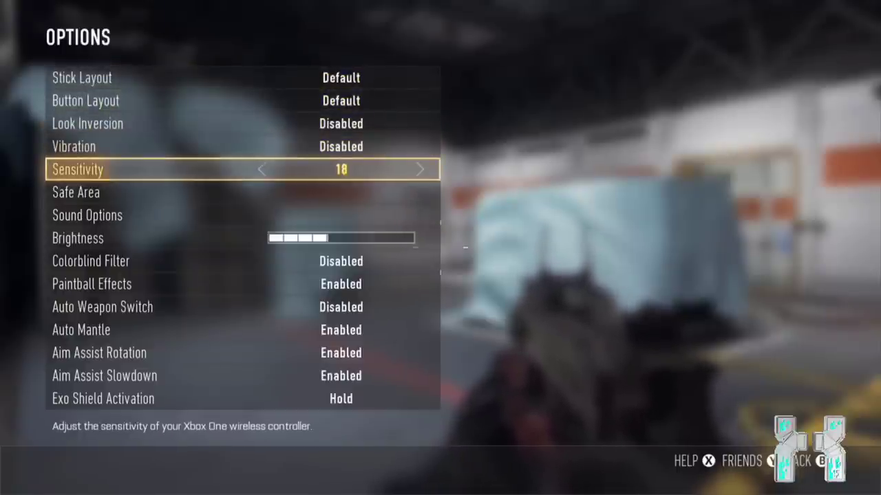
pyautogui.press('Escape')
pyautogui.press('Escape')
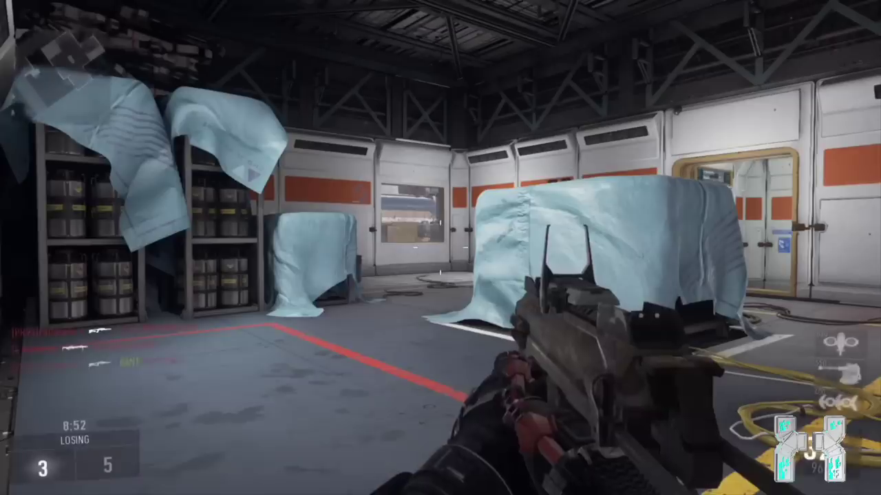
pyautogui.press('w')
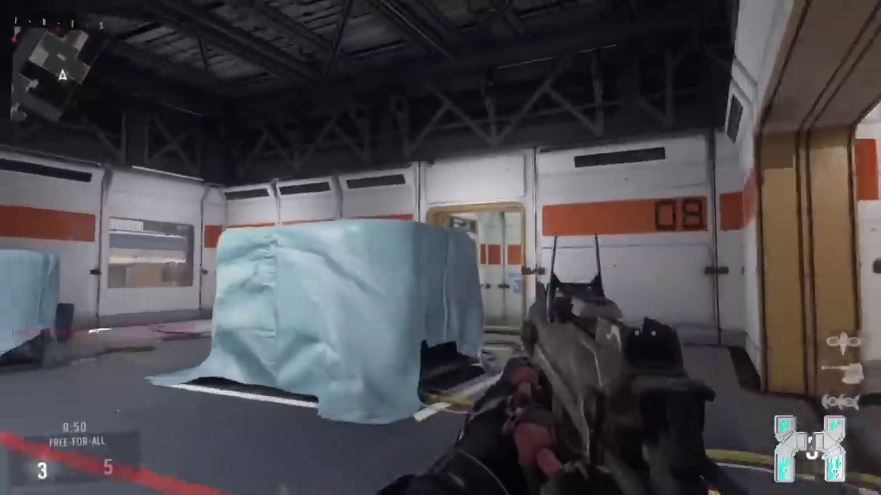